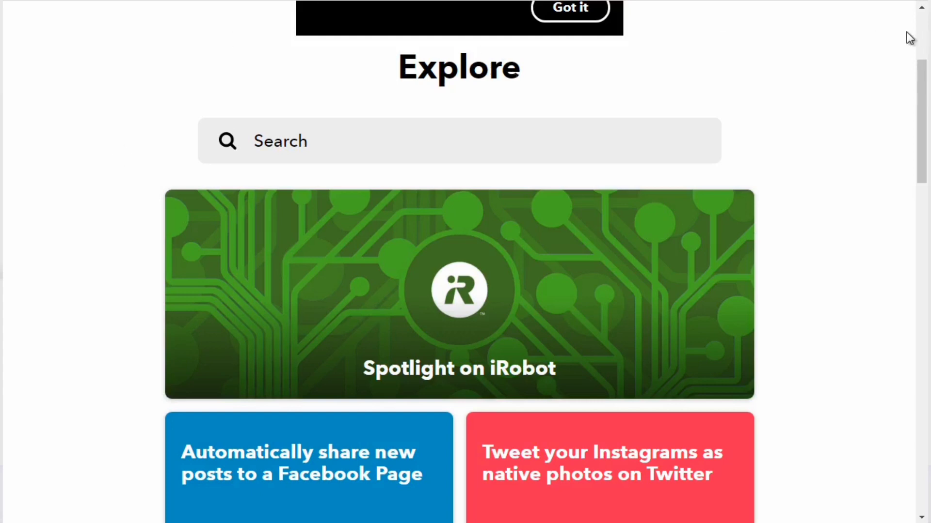
- Search Explore for "pinterest" among the services and open the Pinterest service page
click(922, 35)
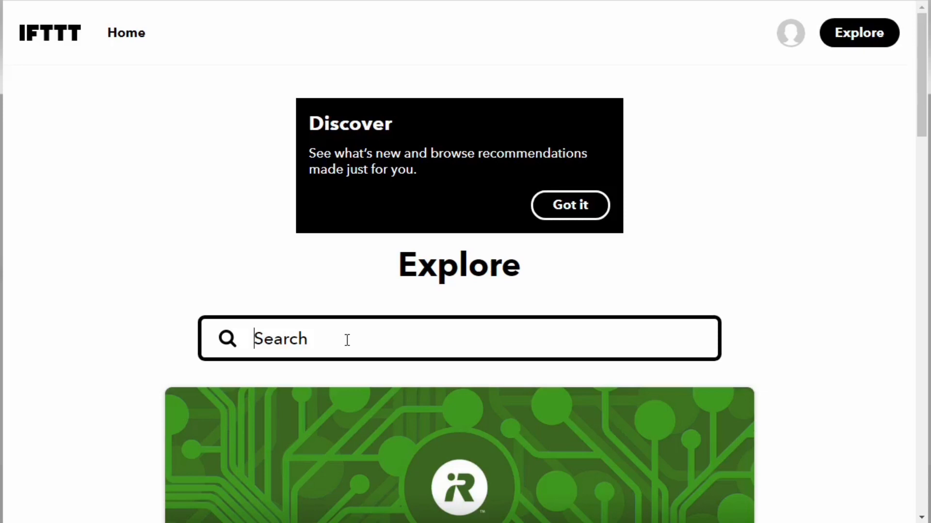
text(pinterest)
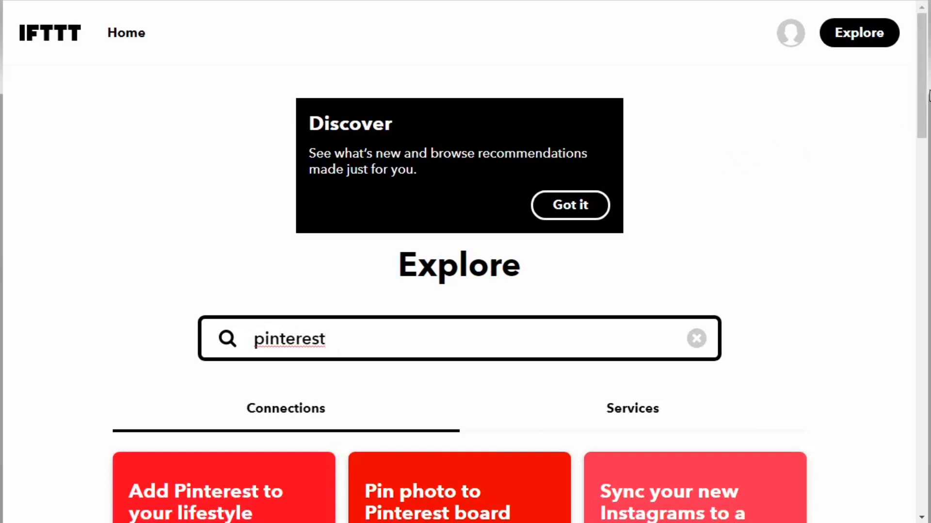
drag(925, 99, 926, 138)
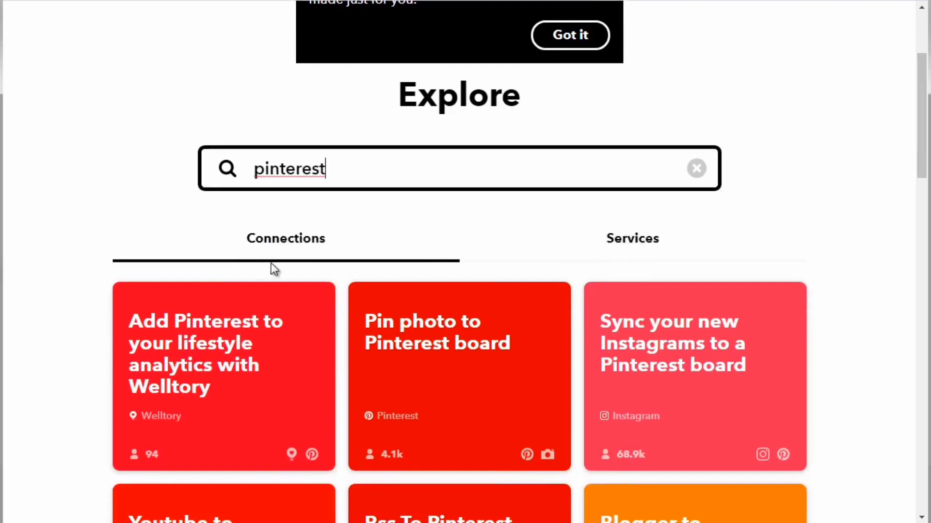
click(616, 244)
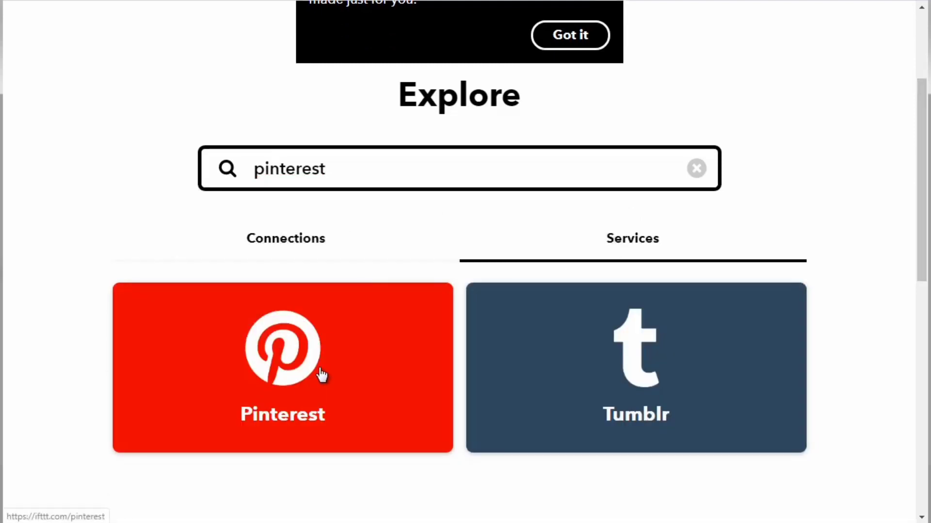
click(321, 375)
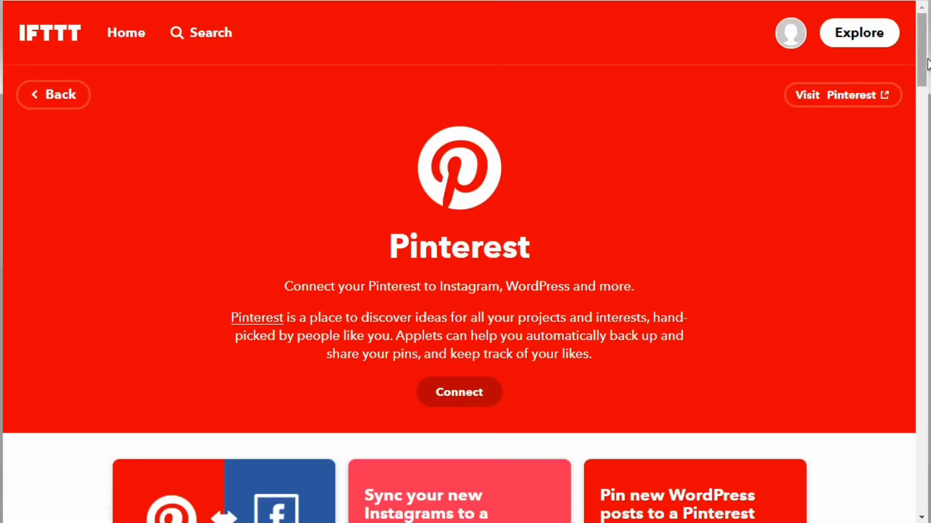
- Connect the Pinterest service and grant IFTTT permission to access the Pinterest account
scroll(924, 73, down, 1)
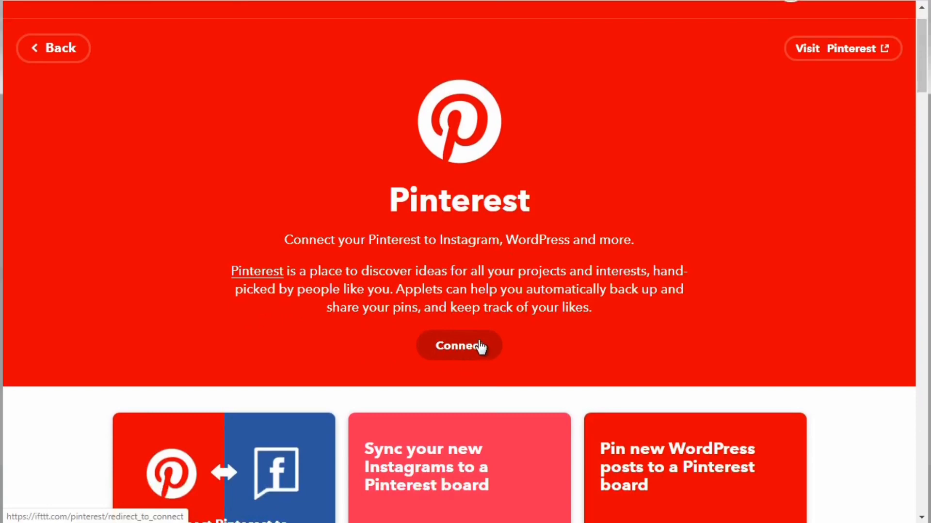
click(479, 346)
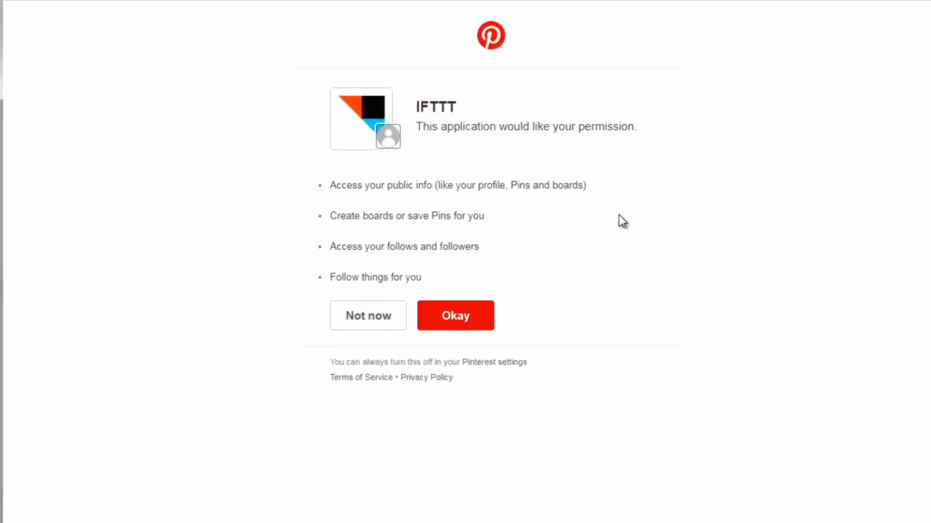
click(458, 320)
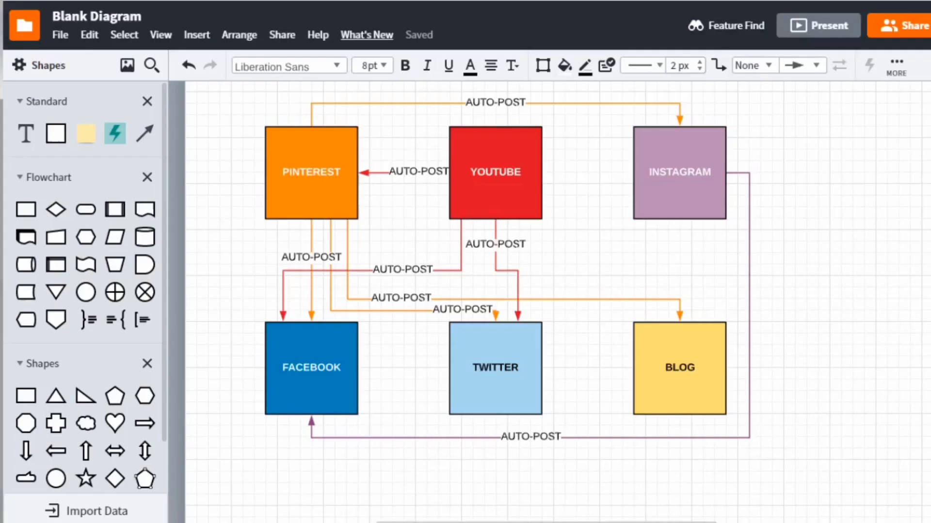
- Switch to the auto-post flow diagram and go through its YouTube, Instagram, Facebook, Twitter and Blog boxes
click(503, 208)
click(675, 198)
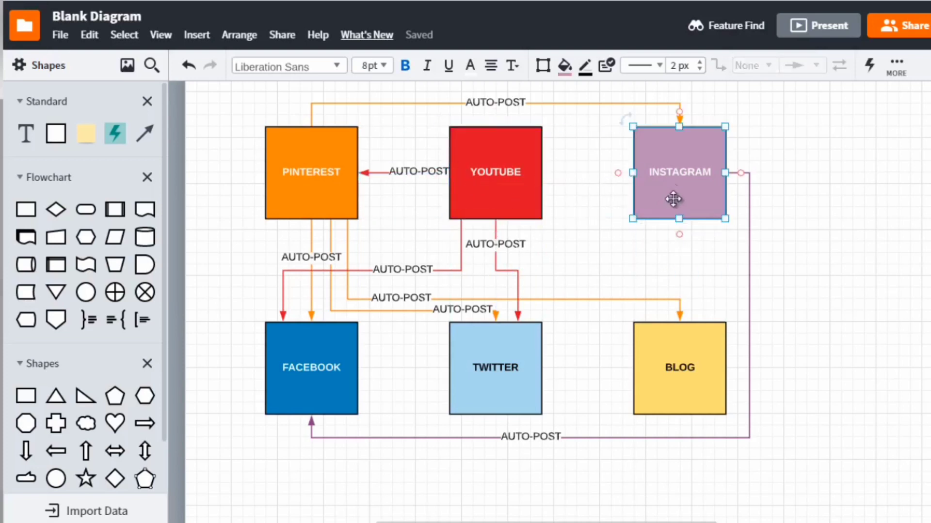
click(332, 371)
click(495, 370)
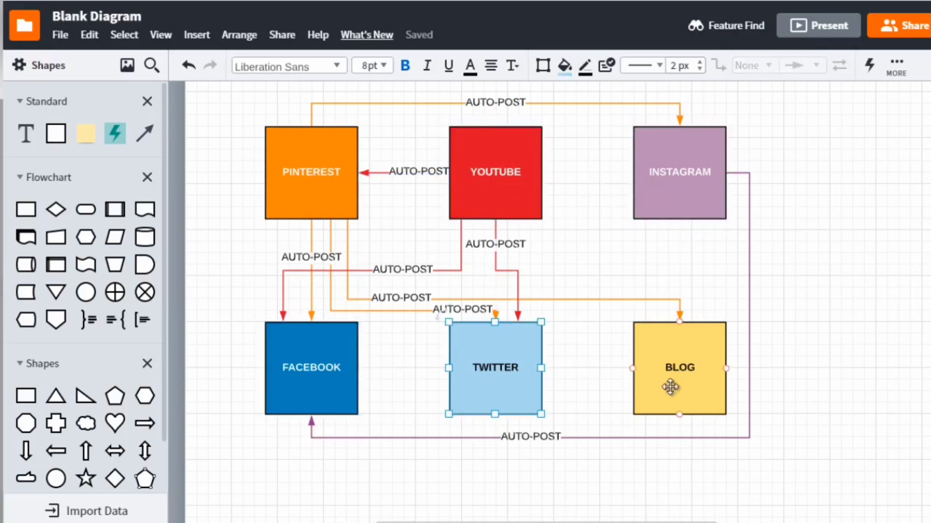
click(670, 387)
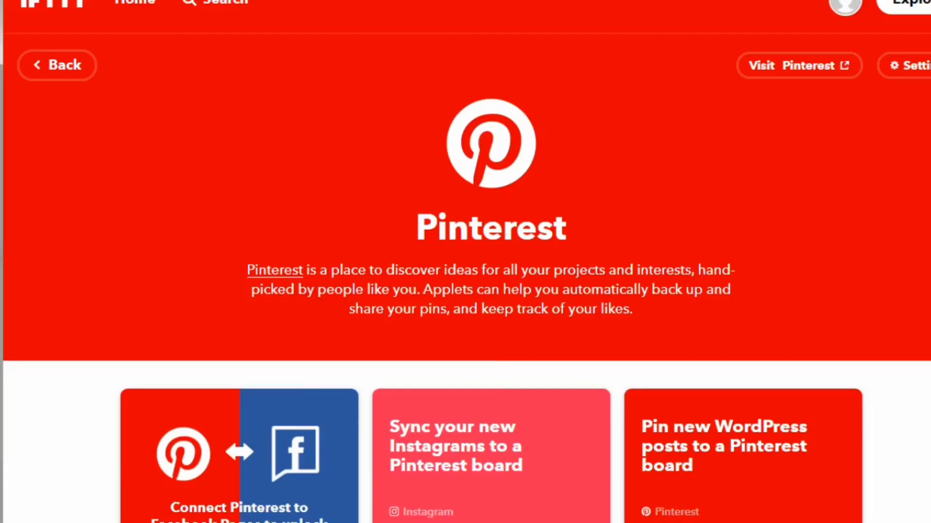
- Search IFTTT for "twitter" among the services and open the Twitter service page
click(222, 4)
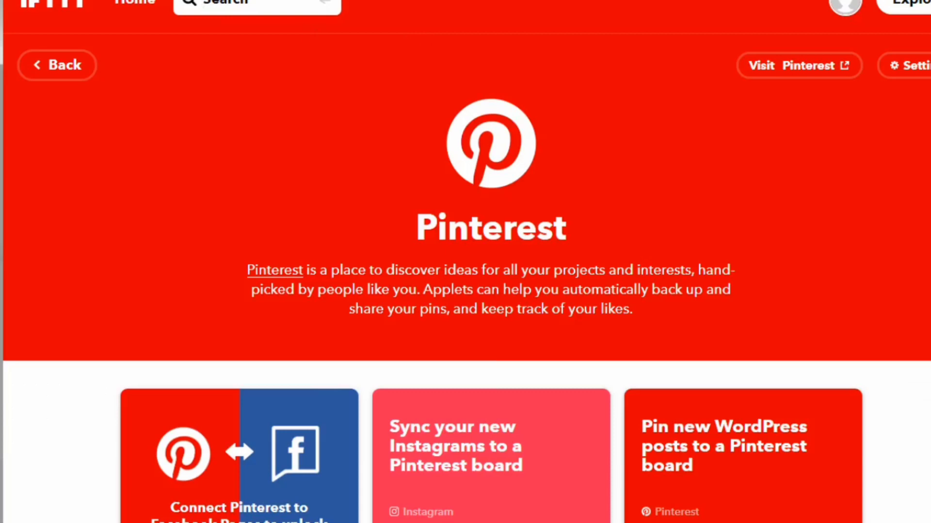
text(twitter)
key(Return)
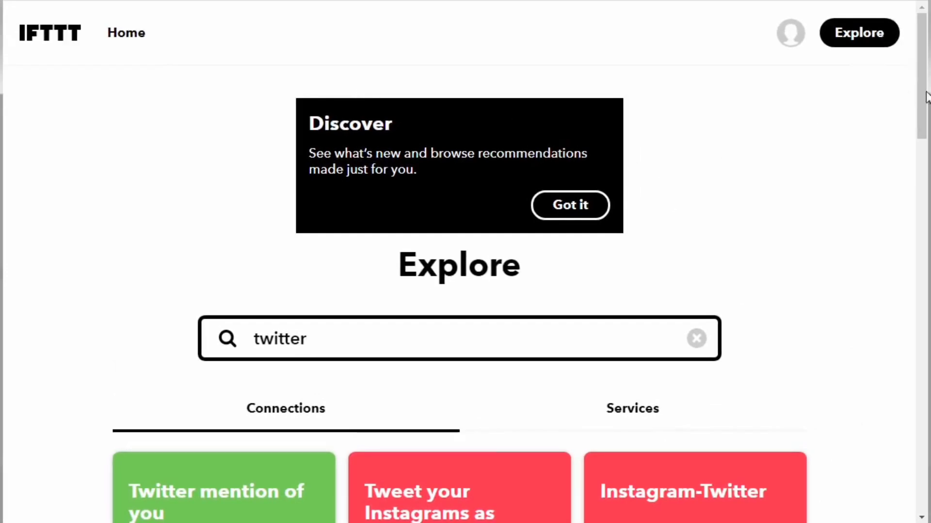
scroll(925, 94, down, 3)
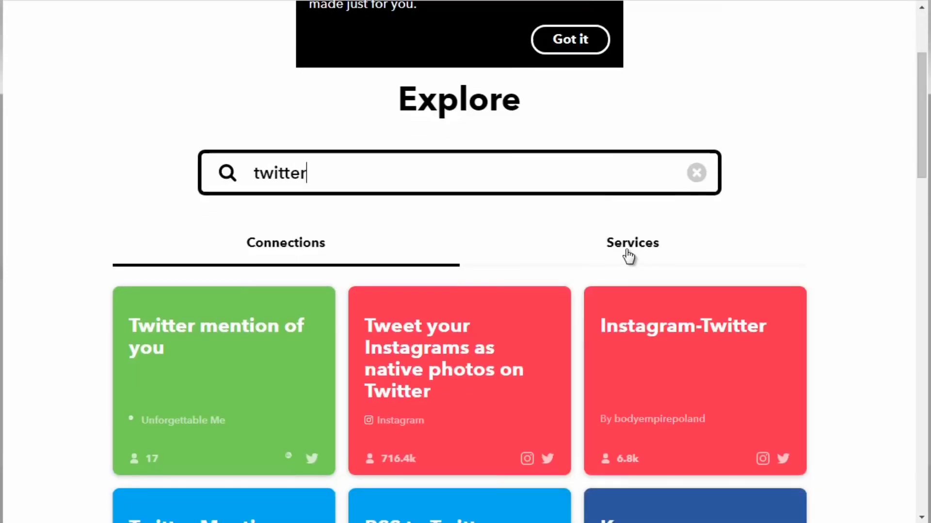
click(628, 254)
scroll(911, 203, down, 3)
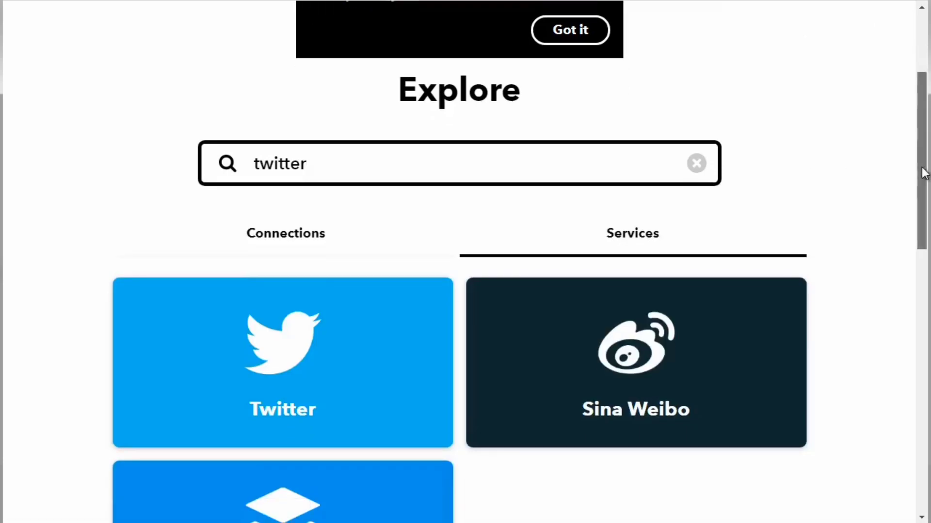
scroll(902, 213, up, 3)
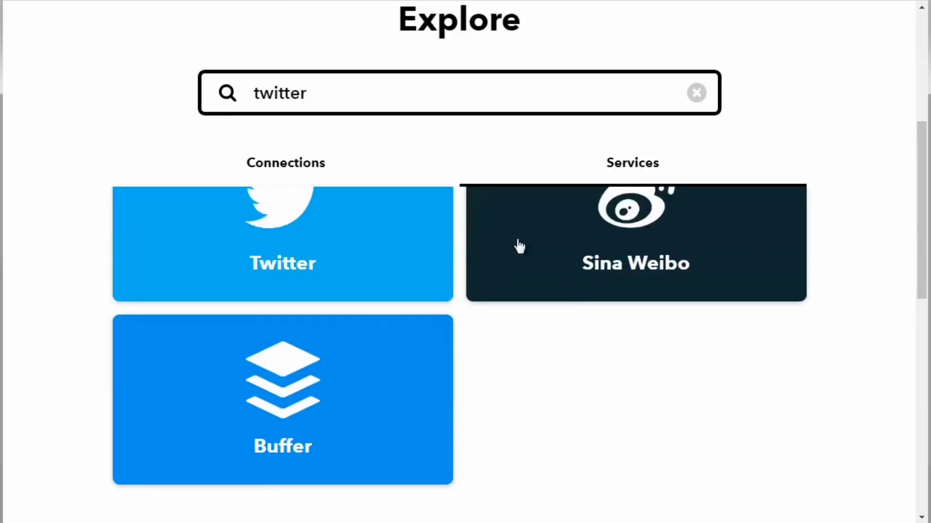
click(304, 214)
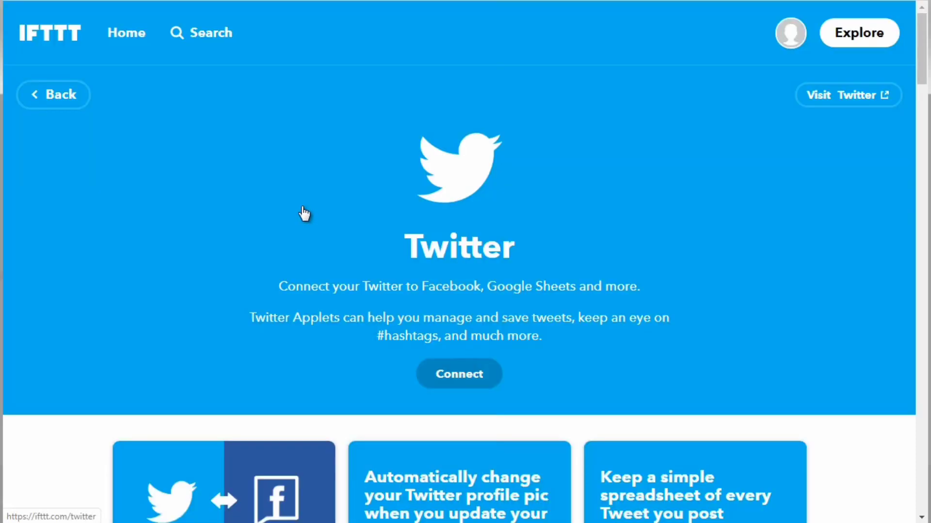
- Connect the Twitter service to the IFTTT account
click(463, 377)
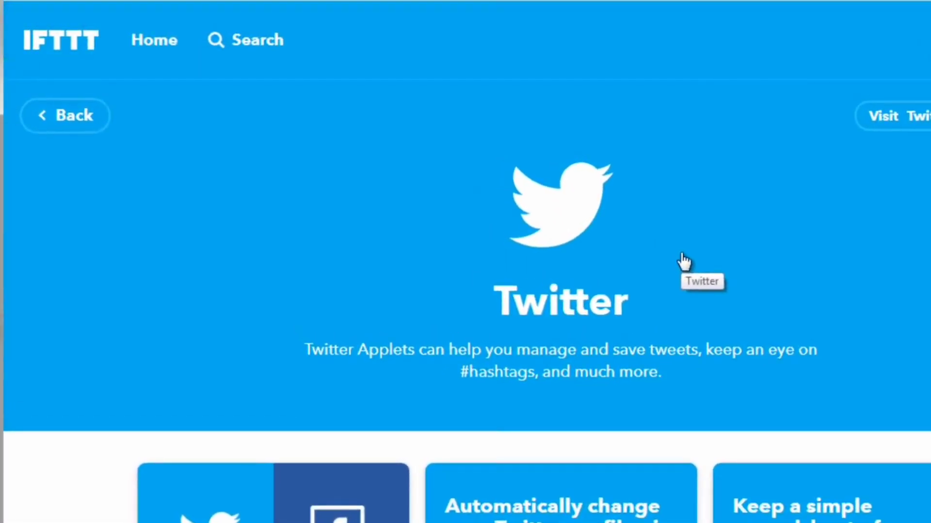
scroll(465, 261, down, 2)
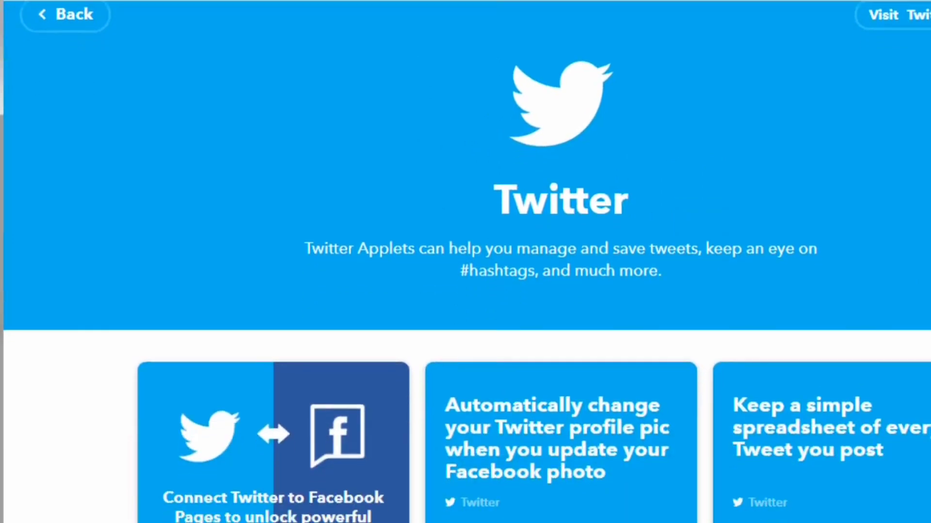
scroll(465, 261, up, 1)
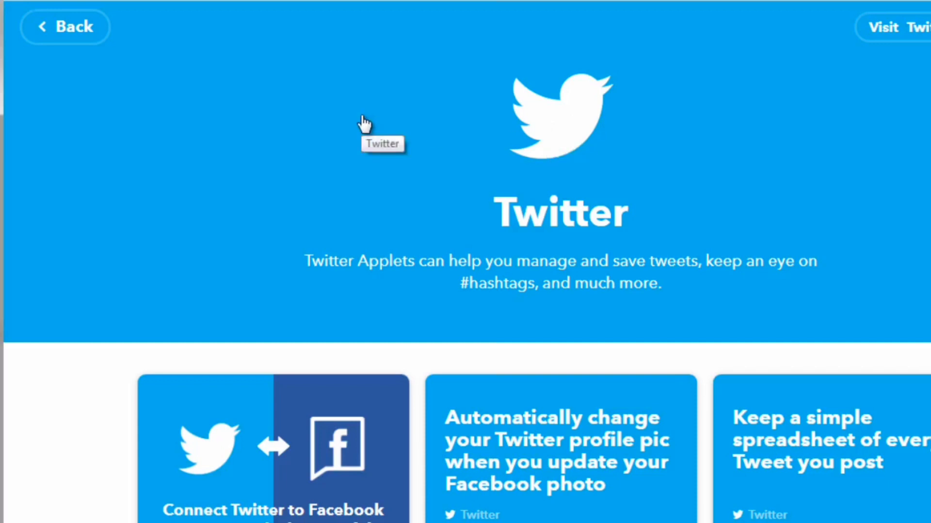
- Leave the Twitter page and open Pinterest from the list of the account's services
click(87, 26)
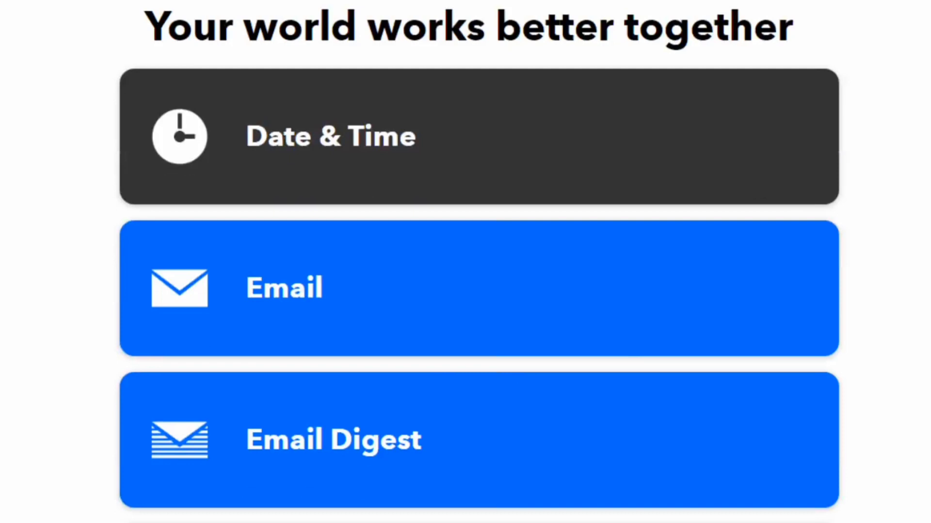
scroll(479, 262, down, 3)
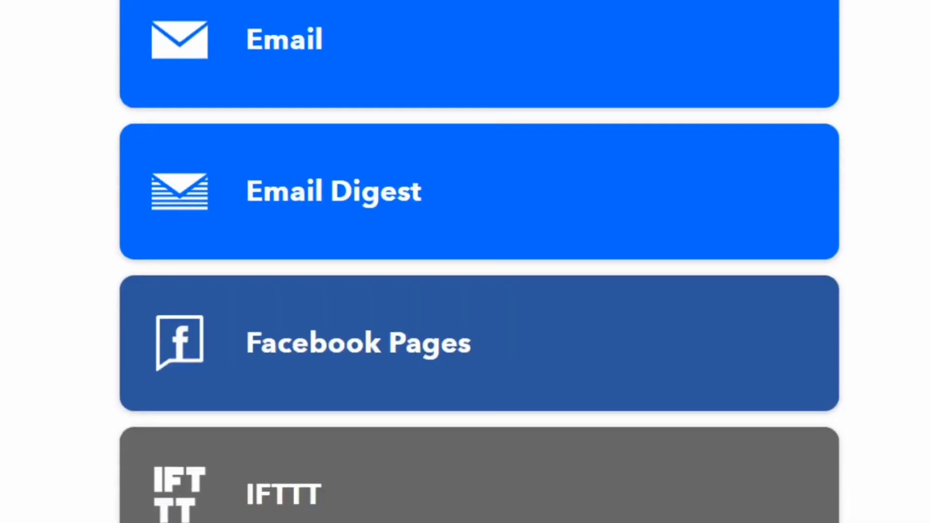
scroll(479, 262, down, 5)
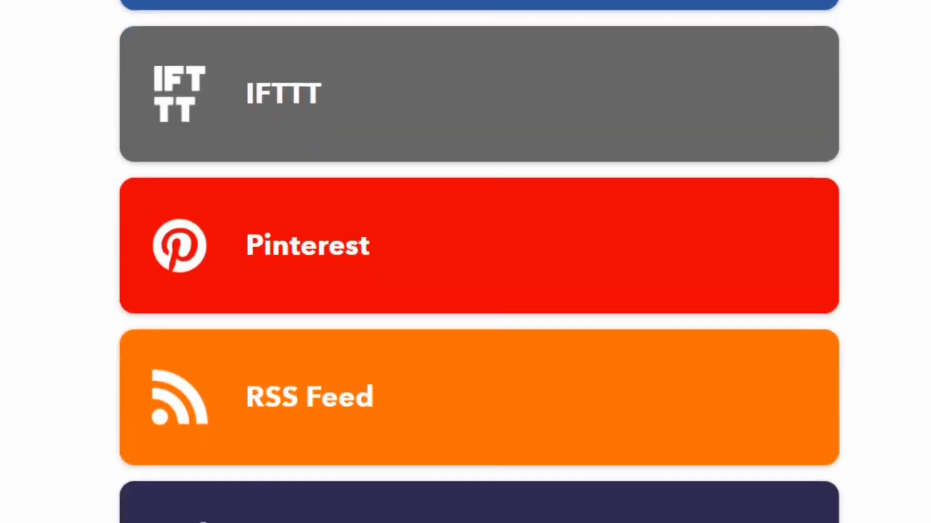
scroll(479, 262, down, 3)
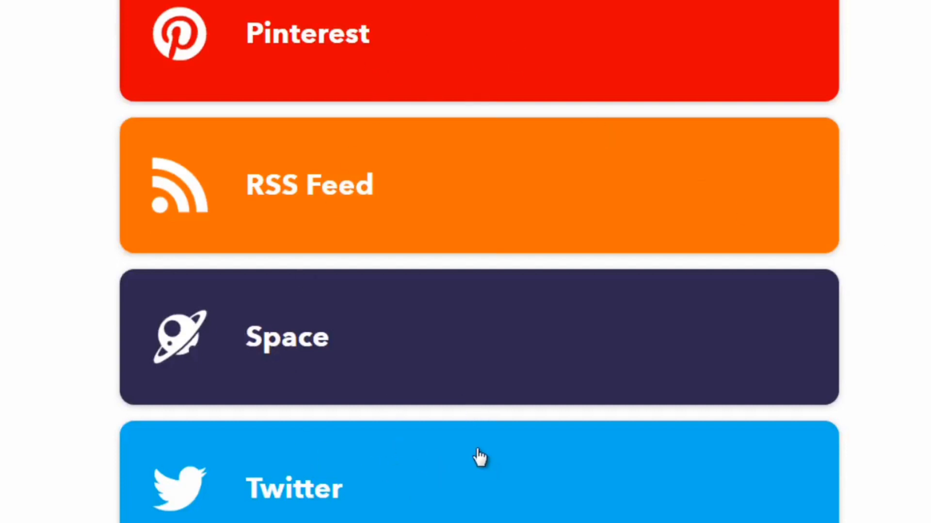
click(295, 46)
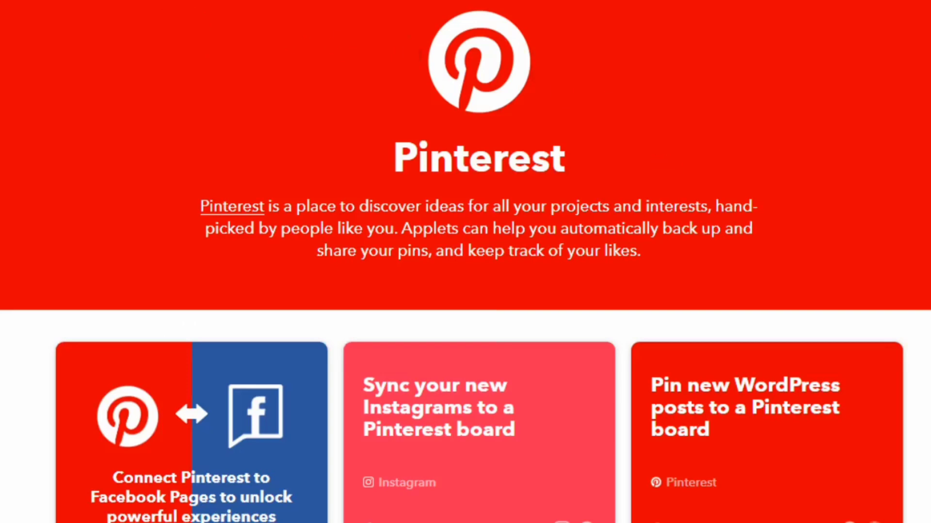
- Browse the ready-made Pinterest applets for ones that share content between Pinterest and other platforms
scroll(465, 262, down, 6)
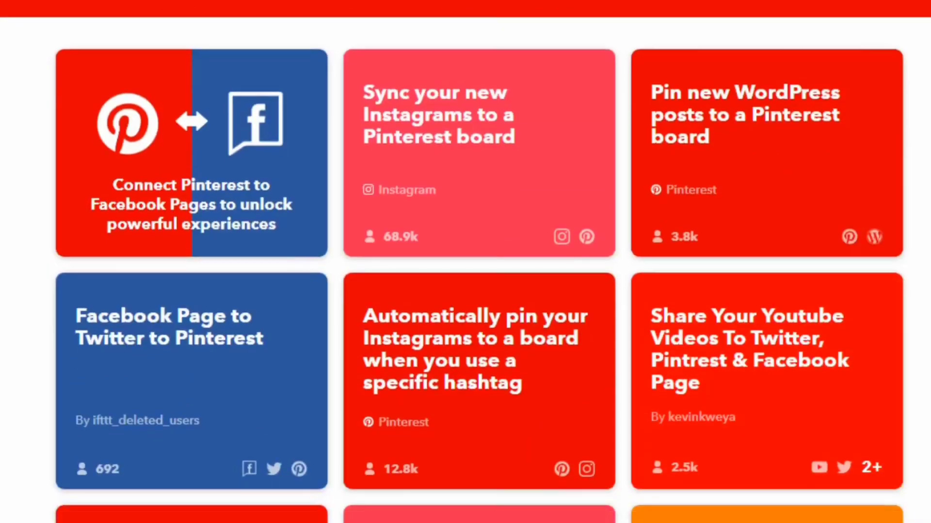
scroll(379, 97, down, 2)
scroll(379, 97, up, 1)
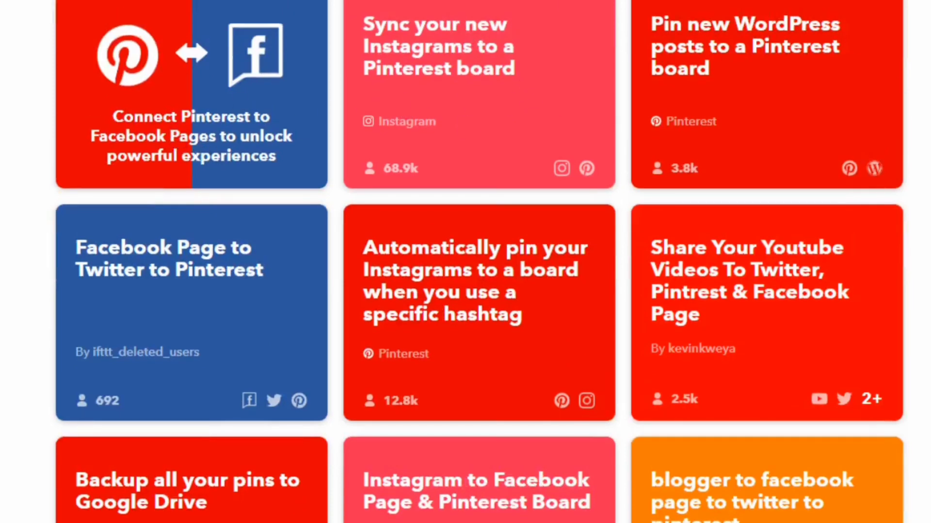
scroll(478, 261, down, 10)
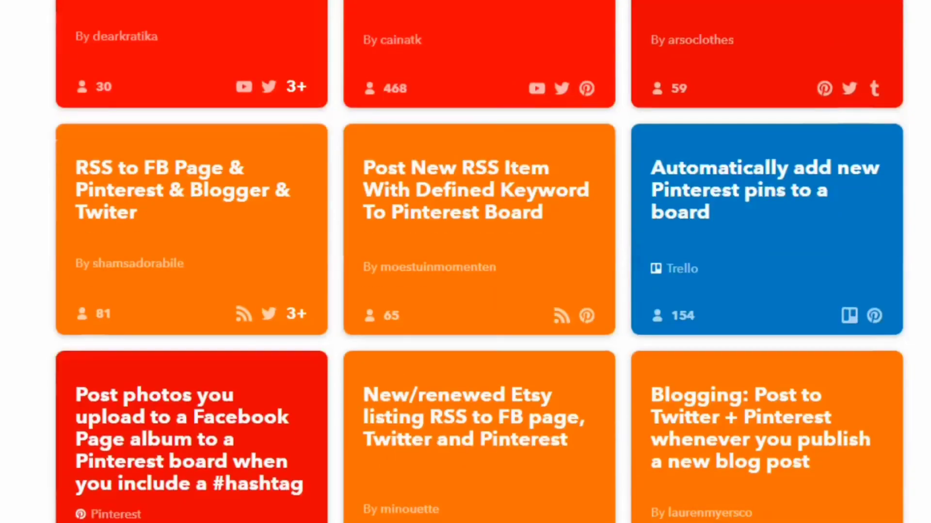
scroll(479, 262, up, 3)
scroll(479, 262, down, 1)
scroll(479, 261, down, 15)
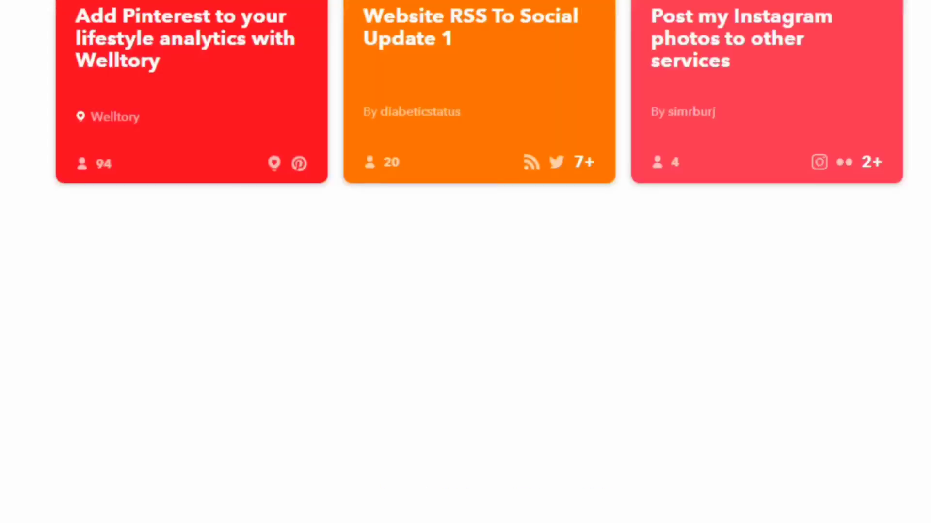
scroll(479, 262, up, 10)
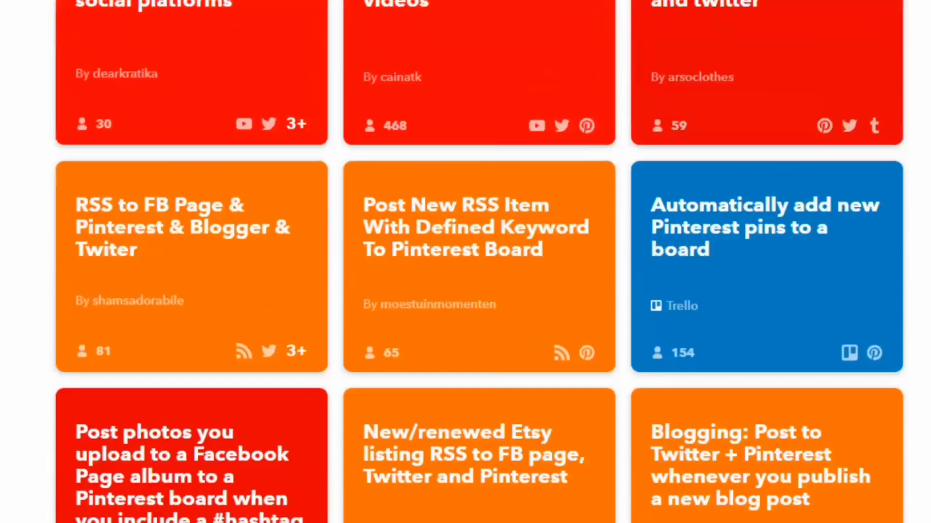
scroll(479, 262, up, 10)
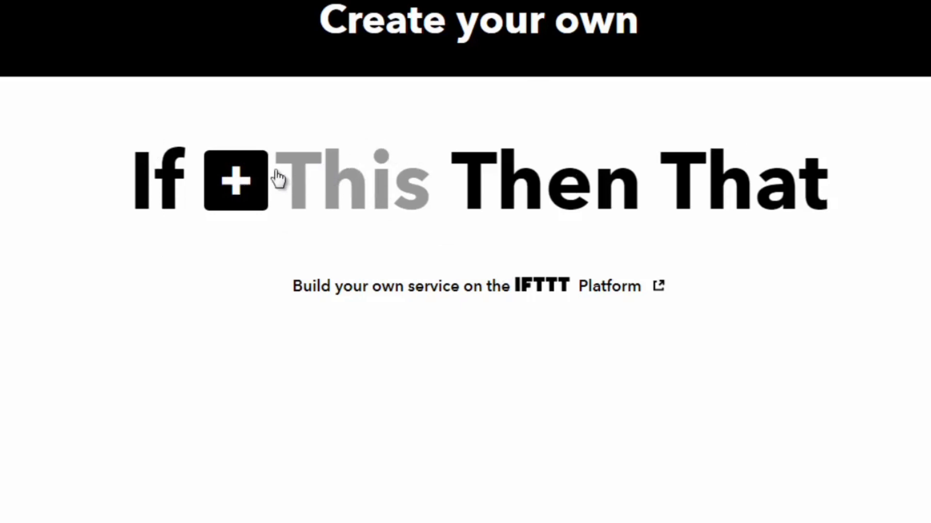
- Set Pinterest as the If This service of a new applet and choose the New Pin on your board trigger
click(255, 184)
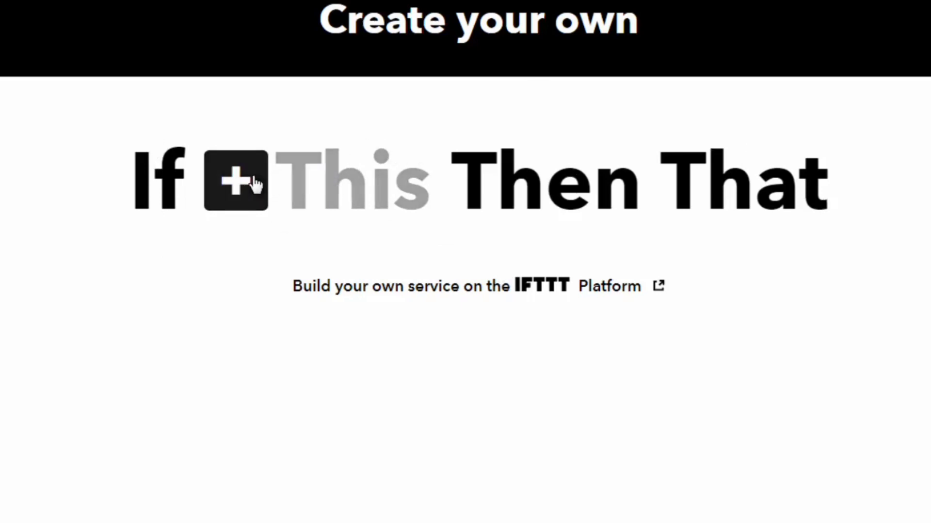
text(pinterest)
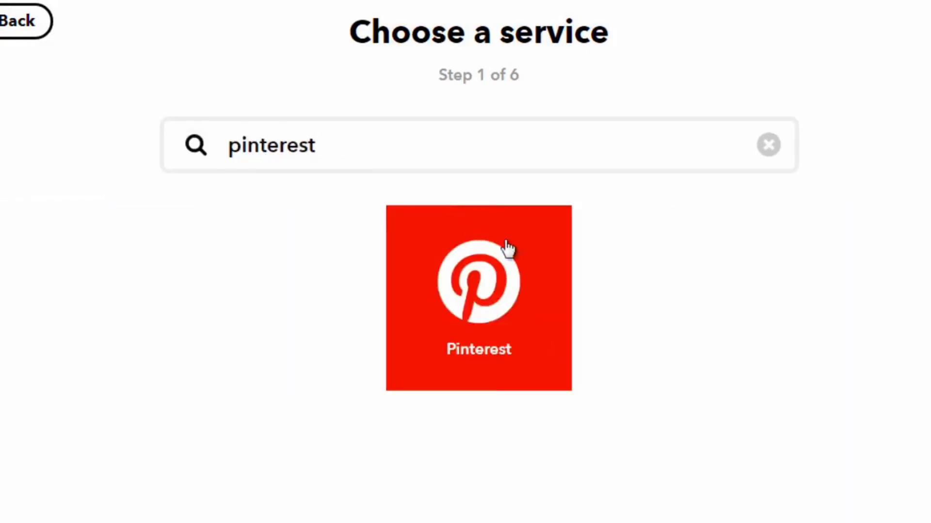
click(512, 287)
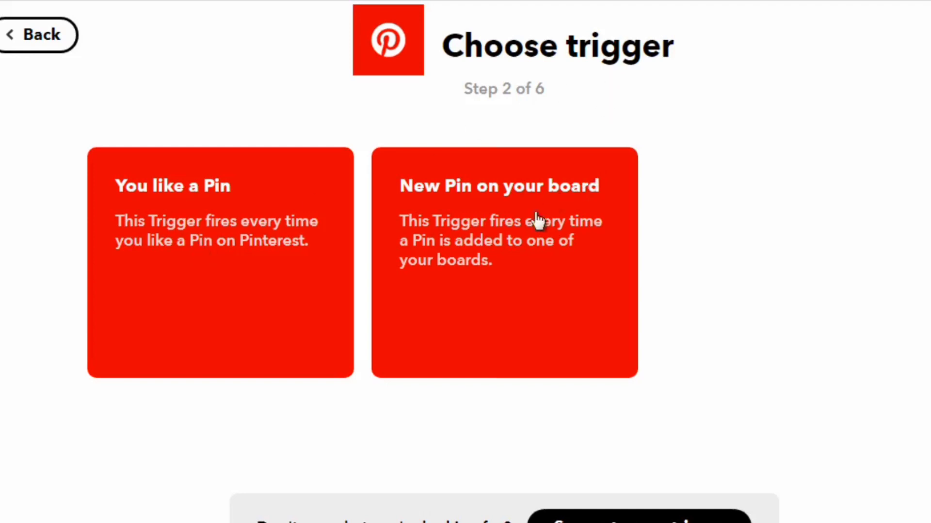
click(491, 258)
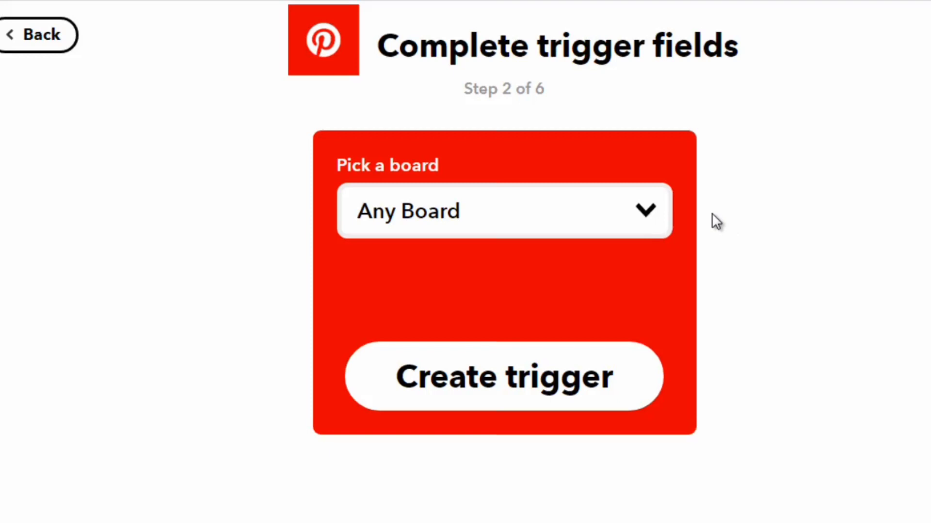
- Create the trigger for any board and set Twitter as the Then That service with the Post a tweet with image action
click(526, 377)
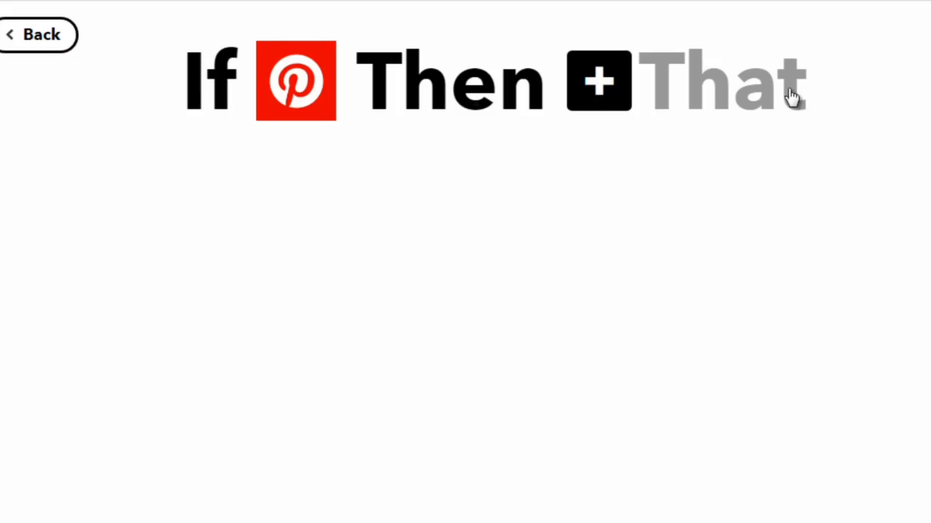
click(601, 95)
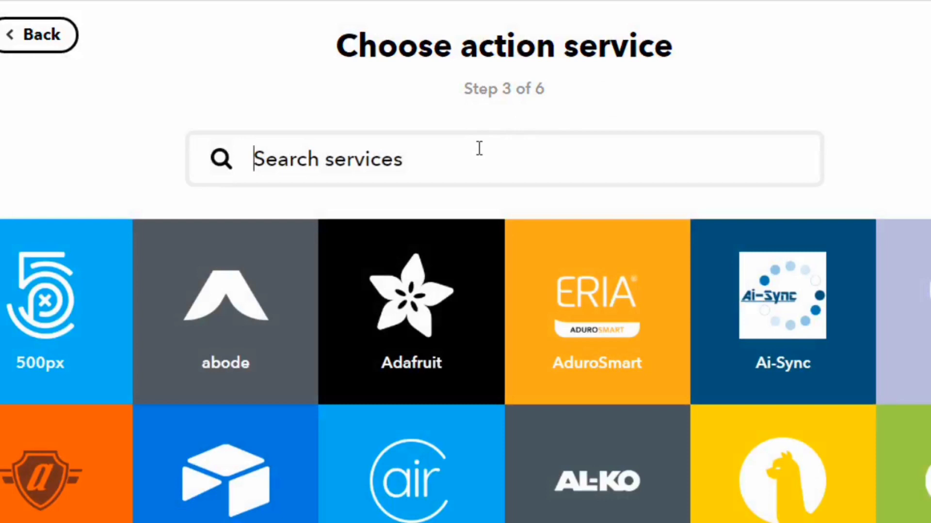
text(twitter)
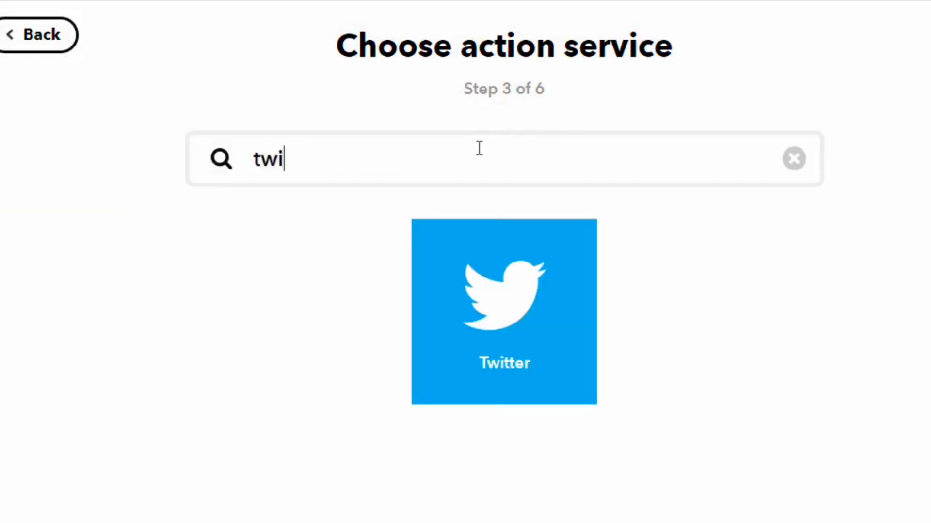
click(502, 307)
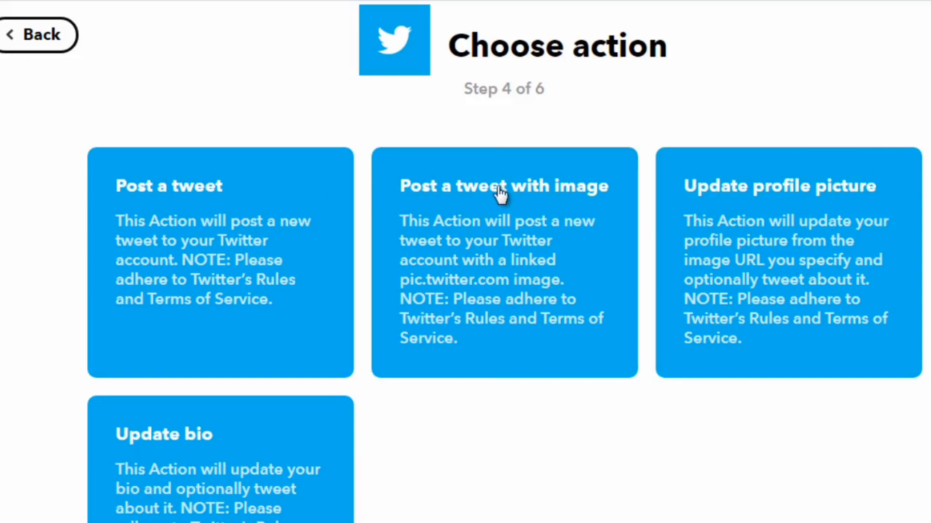
click(461, 271)
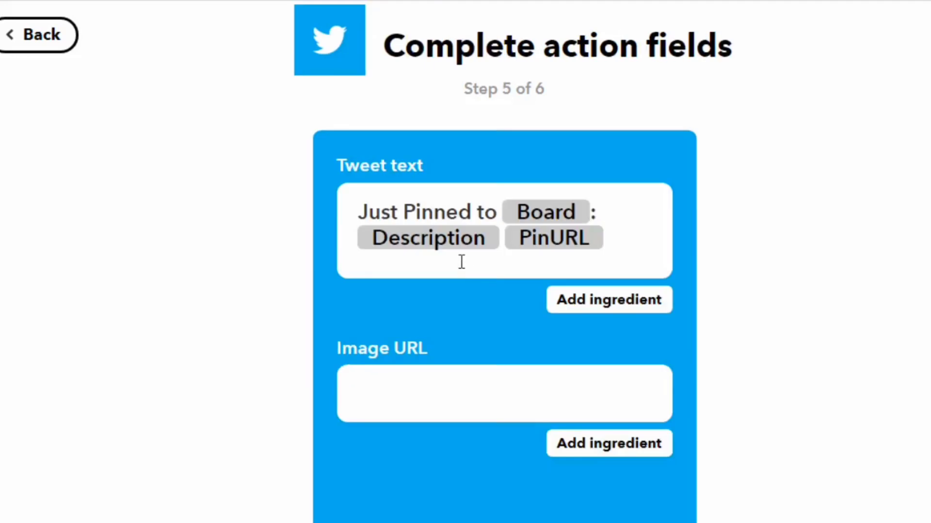
- Replace "Just Pinned to" at the start of the tweet text with "Hey! I just posted to the"
scroll(873, 324, down, 2)
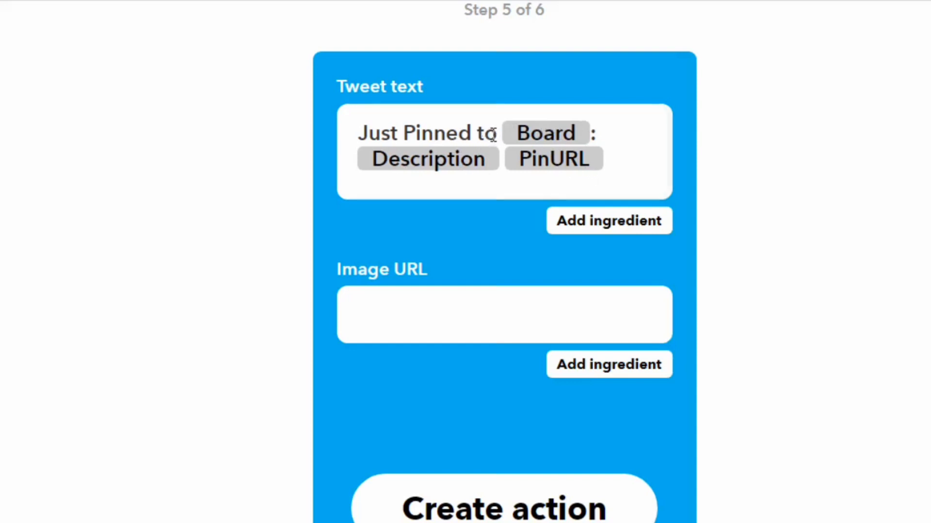
drag(494, 133, 360, 131)
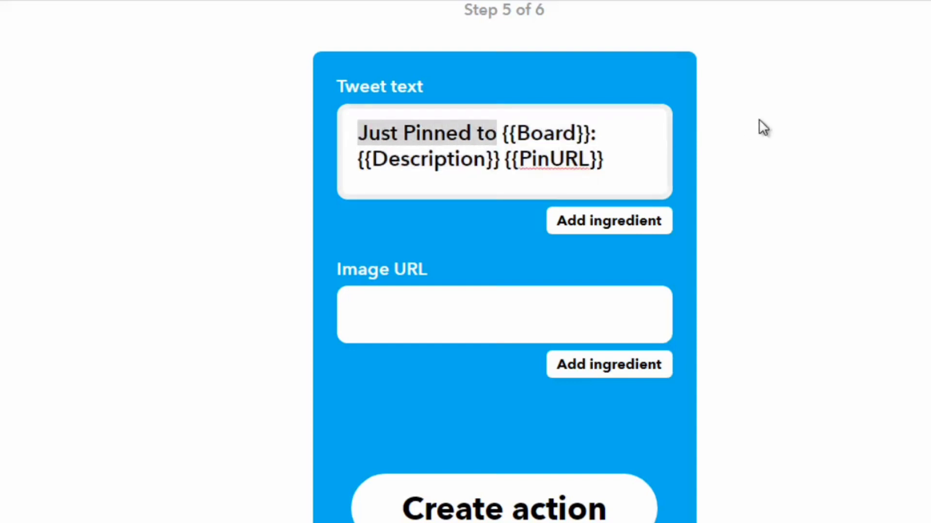
text(Hey)
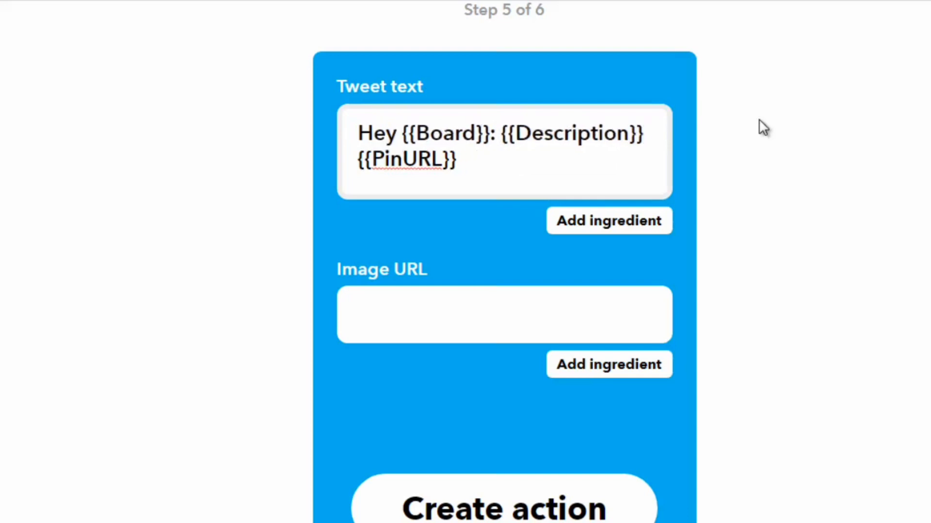
text(! I just )
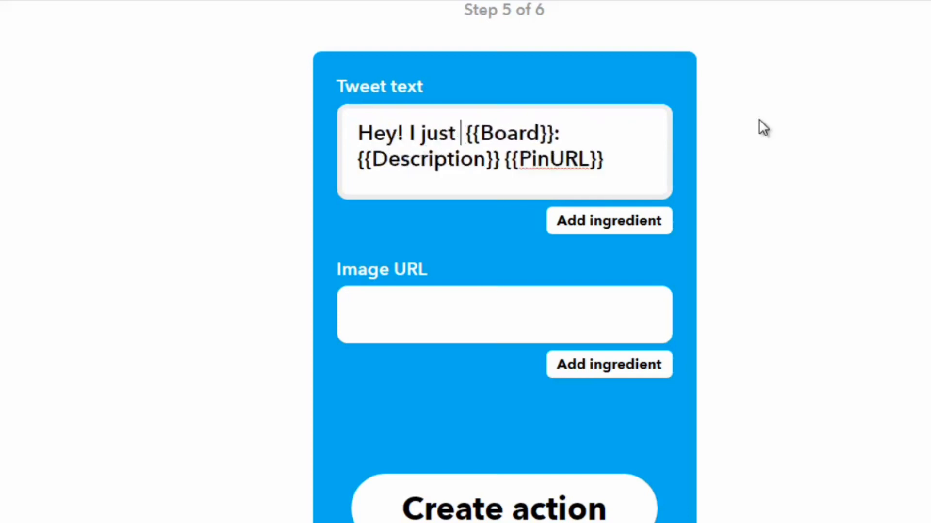
text(posted to )
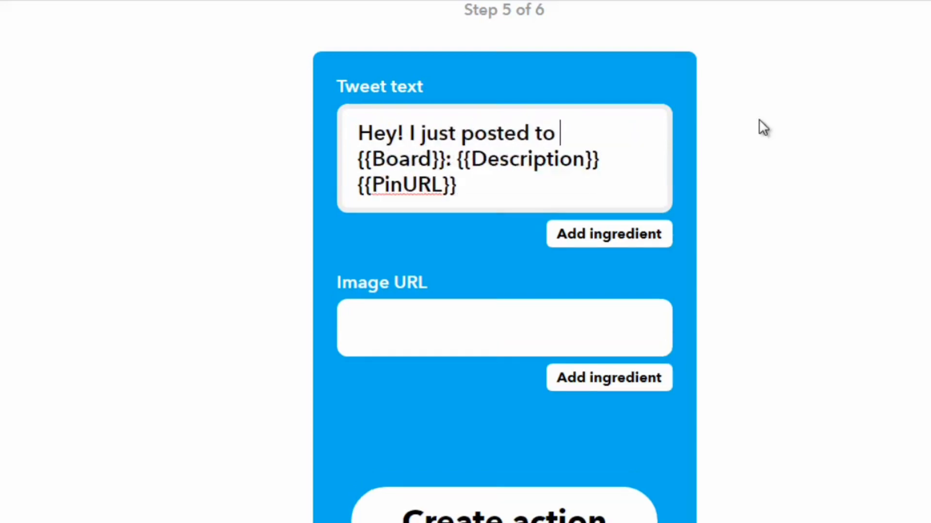
text(the)
- Add the word "board" directly after the Board ingredient in the tweet text
key(Right)
key(Right)
key(Right)
key(Right)
key(Right)
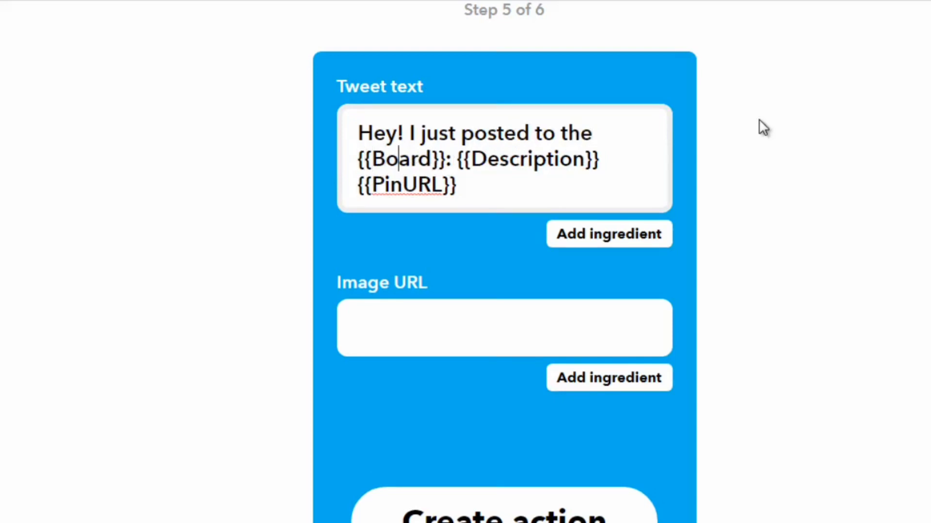
key(Right)
key(Right)
key(Right)
key(Right)
key(Right)
text(board)
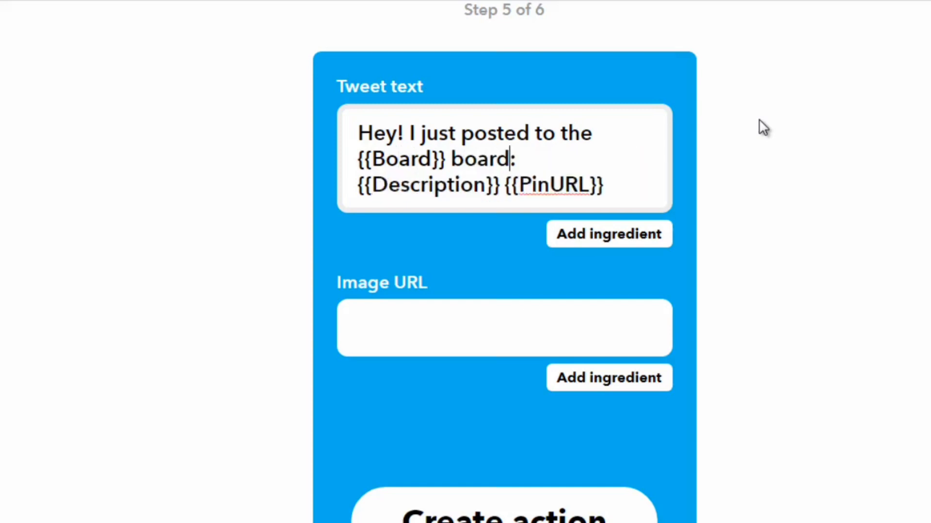
- Replace the colon after "board" in the tweet text with ". Check it out here:"
key(Home)
key(Right)
key(Right)
key(Right)
key(Right)
key(Right)
key(Right)
key(Right)
key(Right)
key(Right)
key(Right)
key(Right)
key(Right)
key(Right)
key(Right)
key(Right)
key(Right)
key(Right)
key(Right)
key(Left)
key(Left)
key(BackSpace)
text(. Check it out here)
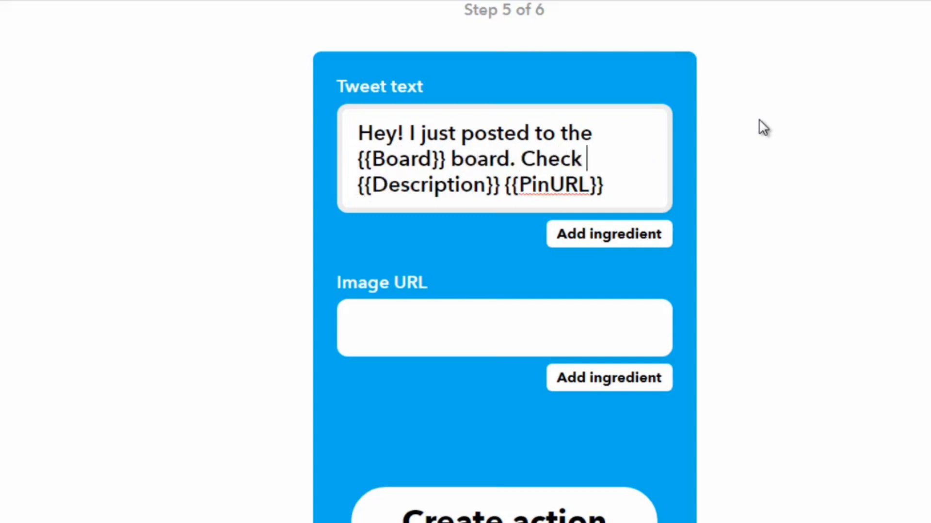
text(:)
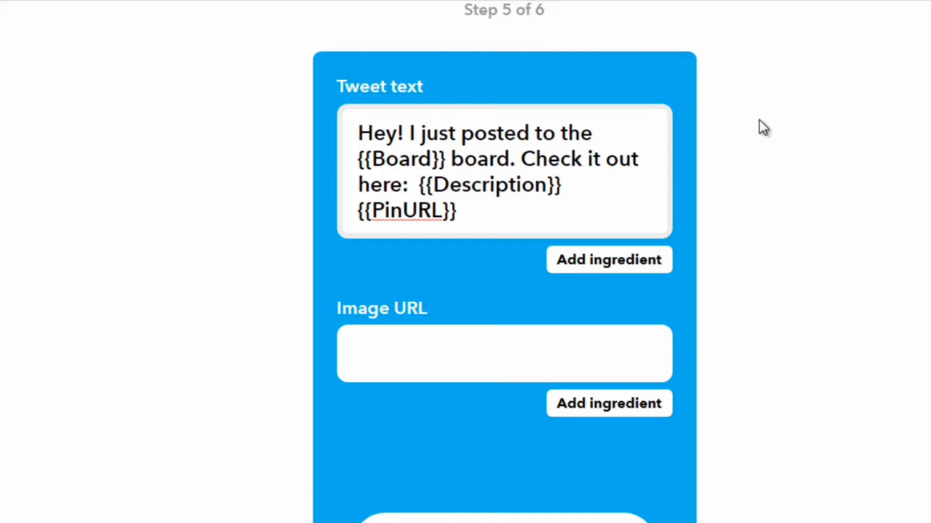
- Shorten the tweet's opening to "Hey! Just posted" by changing "I just" to "Just" and removing "to the"
key(ctrl+Right)
key(shift+Right)
key(shift+Right)
text(J)
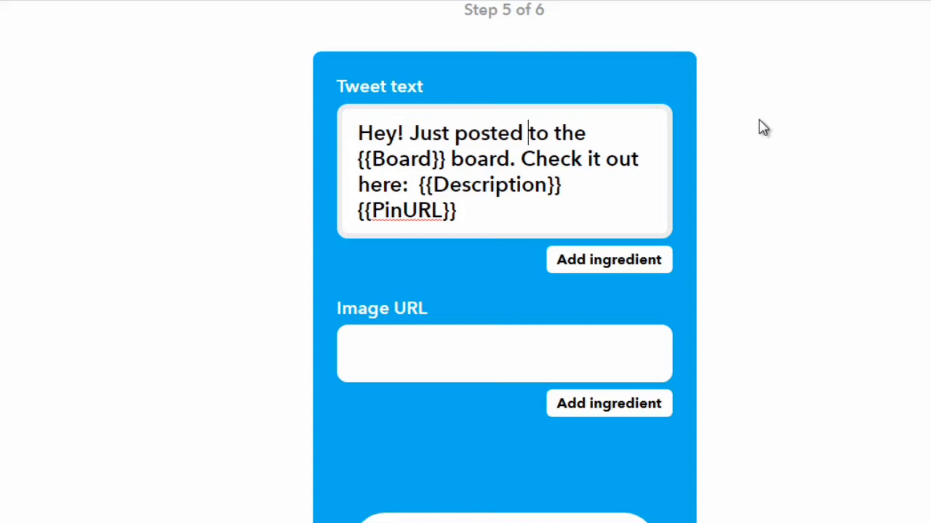
key(ctrl+shift+Right)
key(ctrl+shift+Right)
key(BackSpace)
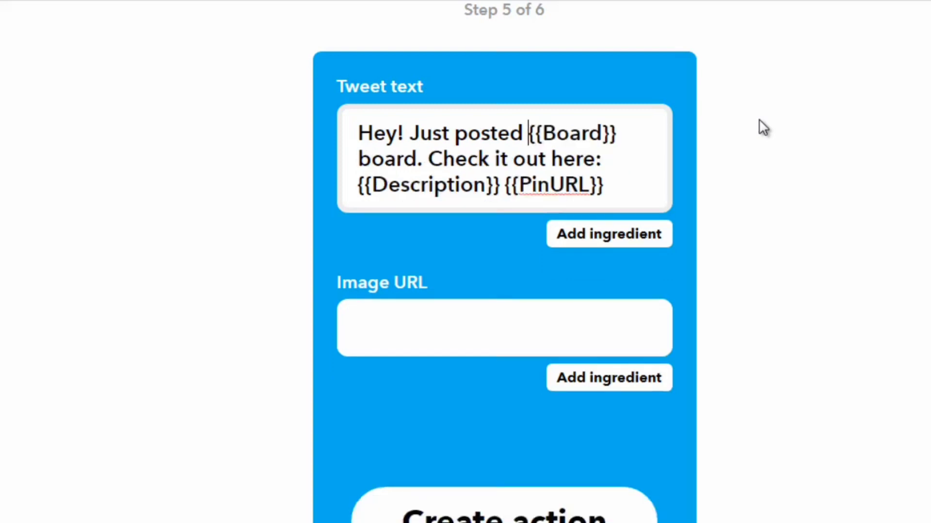
- Delete "board. Check it out here:" between the Board and Description ingredients of the tweet text
key(ctrl+Right)
key(ctrl+Right)
key(ctrl+Right)
key(ctrl+Right)
key(ctrl+shift+Left)
key(ctrl+shift+Left)
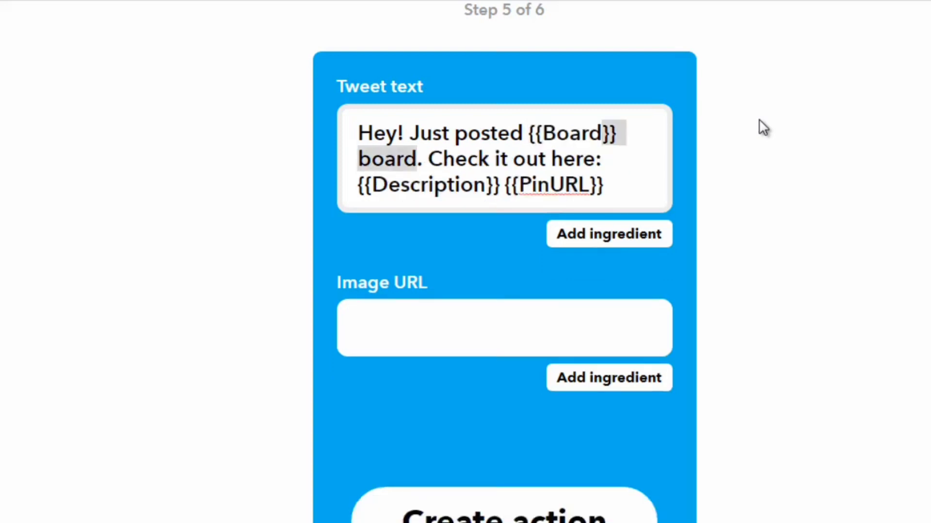
key(Right)
key(Left)
key(Left)
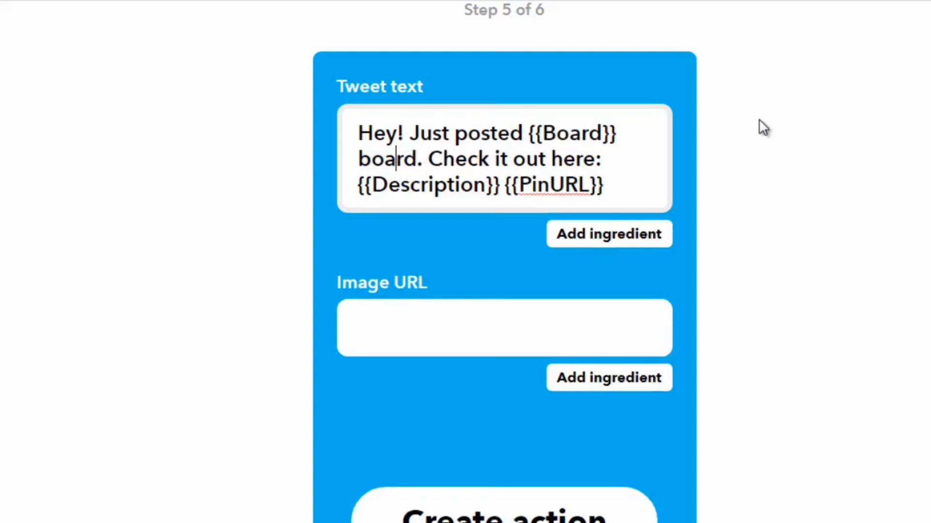
key(Home)
key(shift+End)
key(BackSpace)
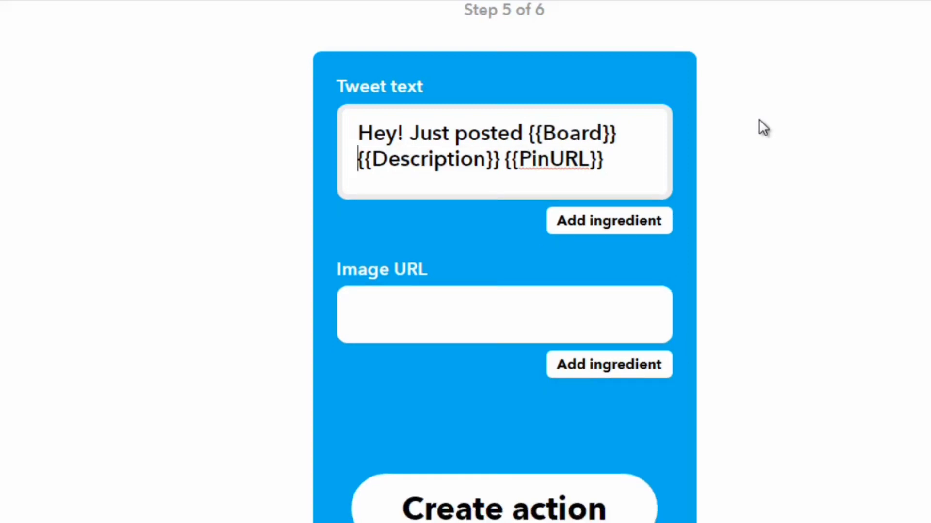
- Insert the SourceUrl ingredient as the tweet's Image URL and create the action
click(503, 326)
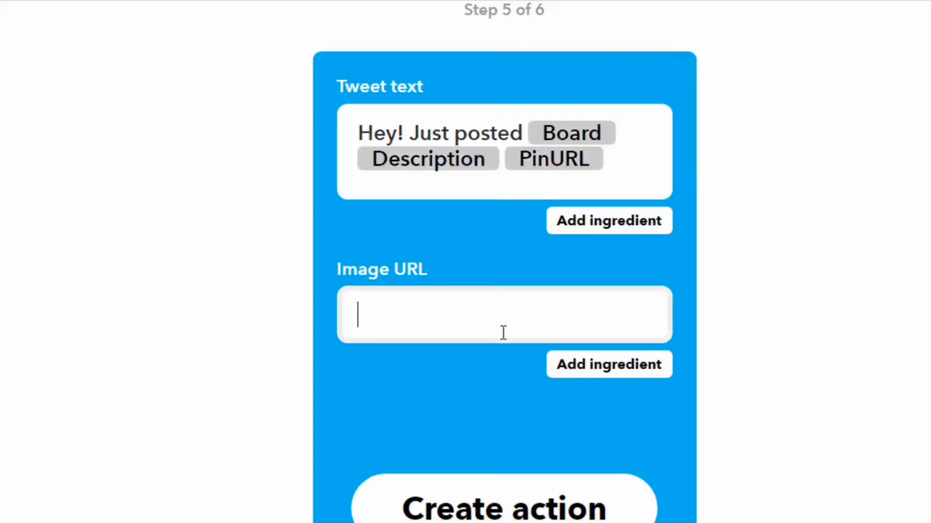
click(601, 375)
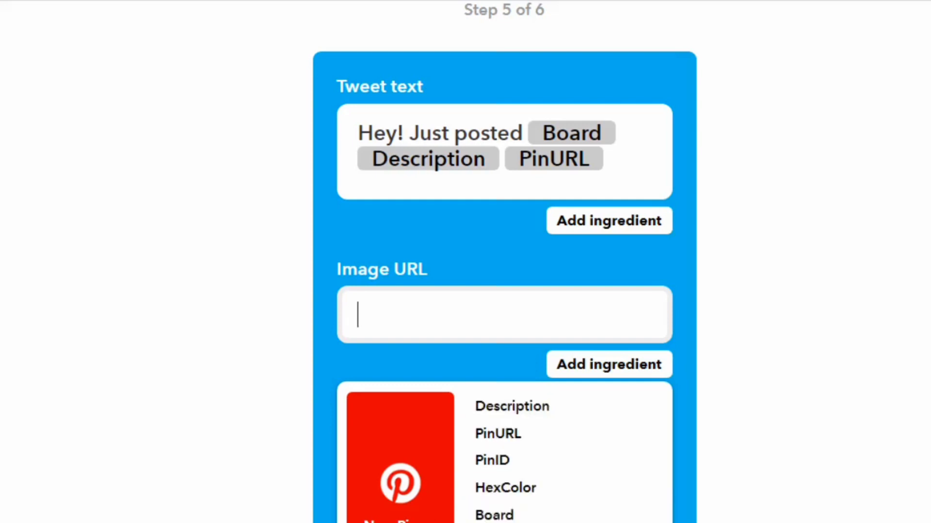
text({{SourceUrl}})
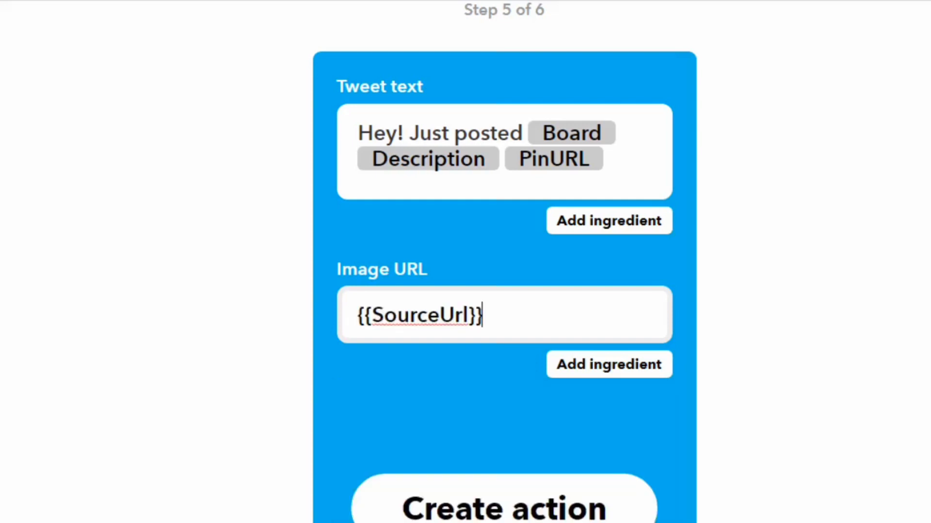
click(678, 416)
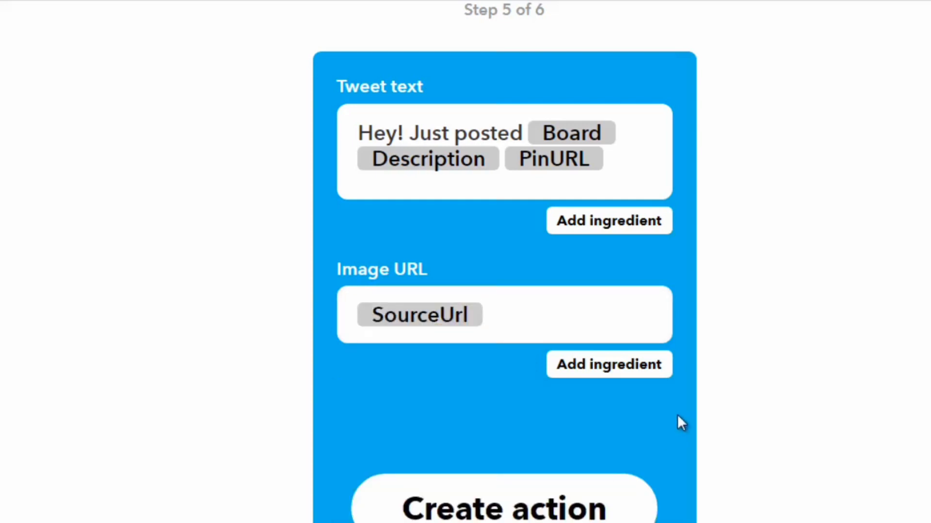
click(494, 514)
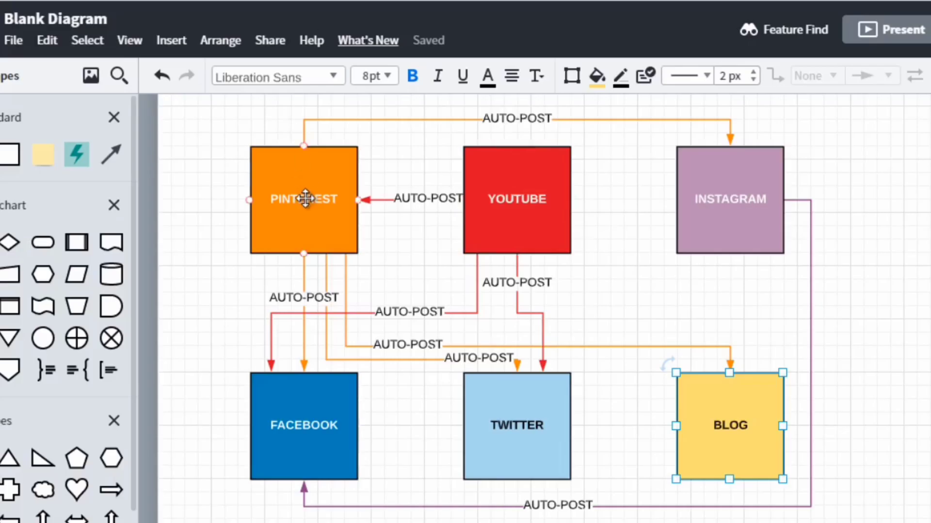
- Switch to the social media flow diagram, select the connector from PINTEREST to TWITTER and open its line color choices
click(305, 198)
click(494, 407)
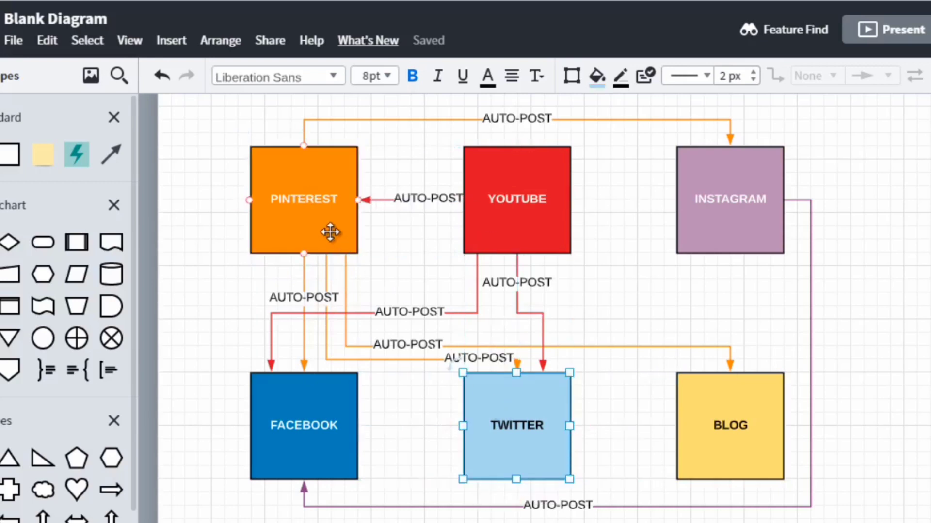
click(353, 270)
click(344, 288)
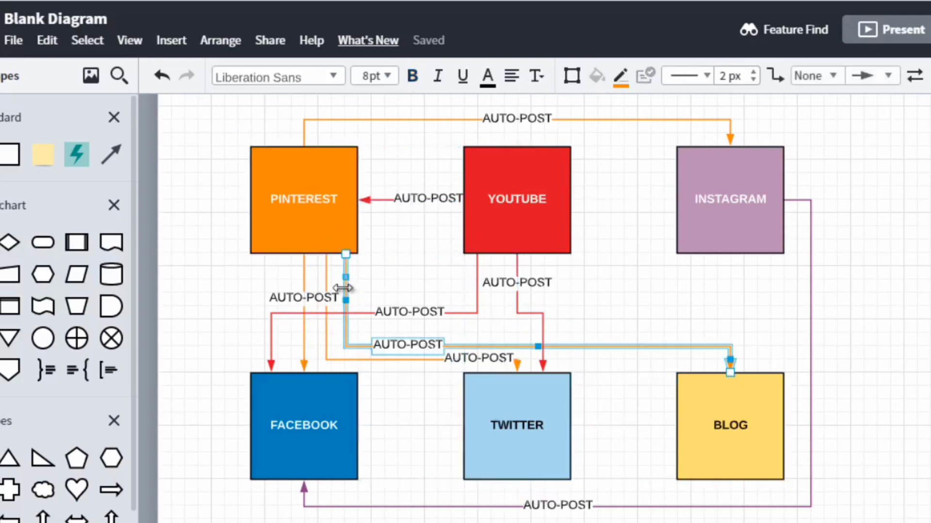
click(492, 359)
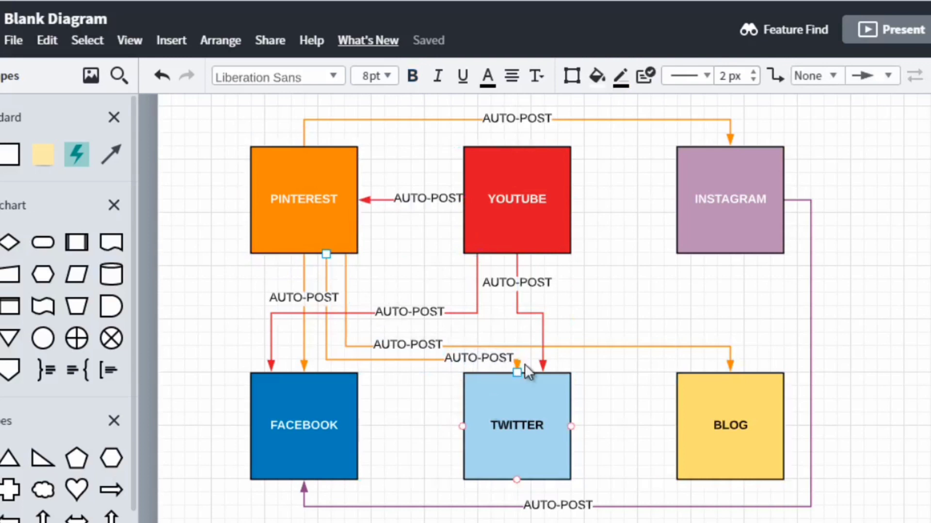
click(425, 359)
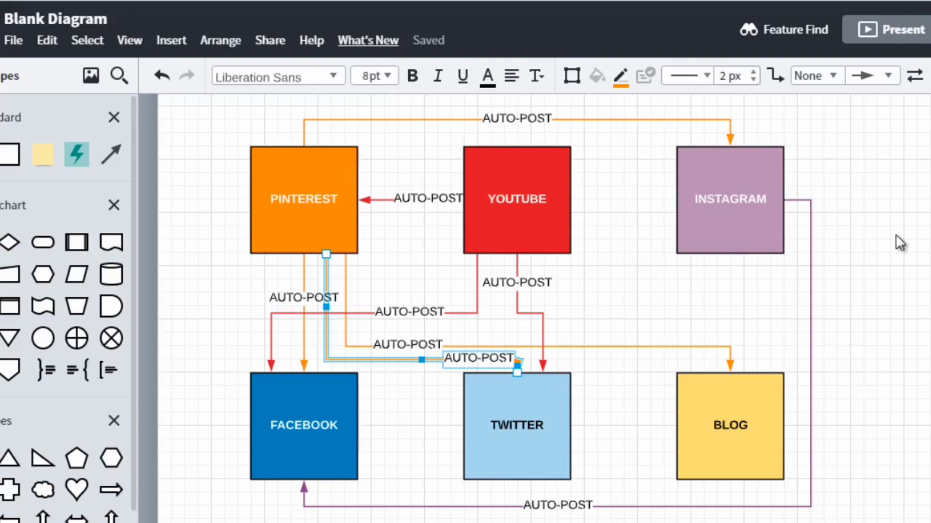
click(623, 78)
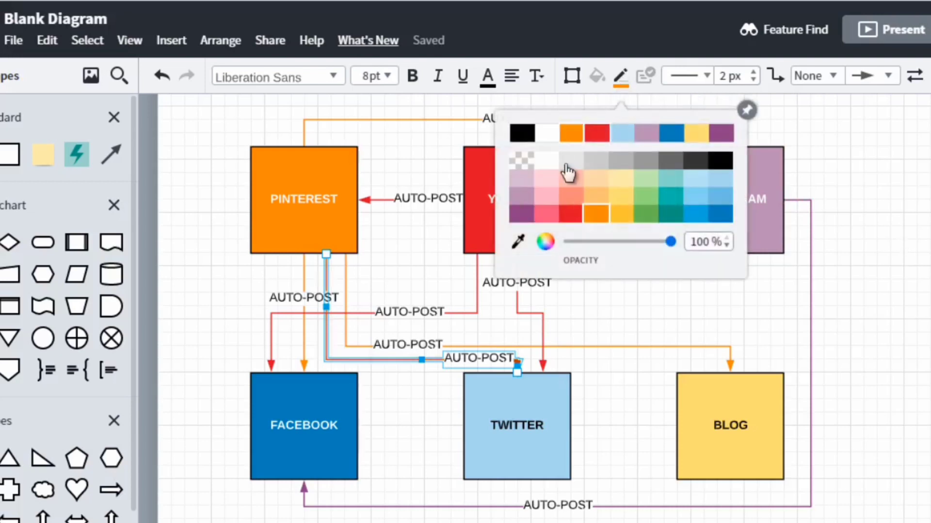